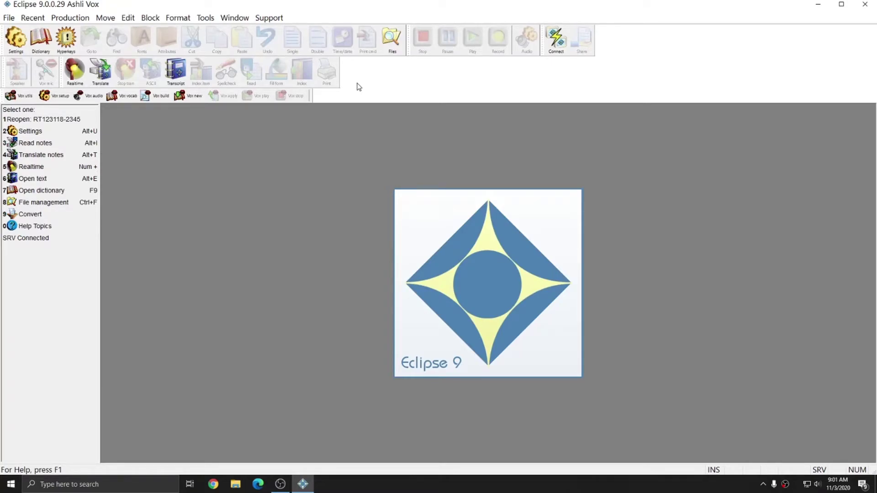
# Check the user file name in the user settings, then close them without changes
pyautogui.click(16, 38)
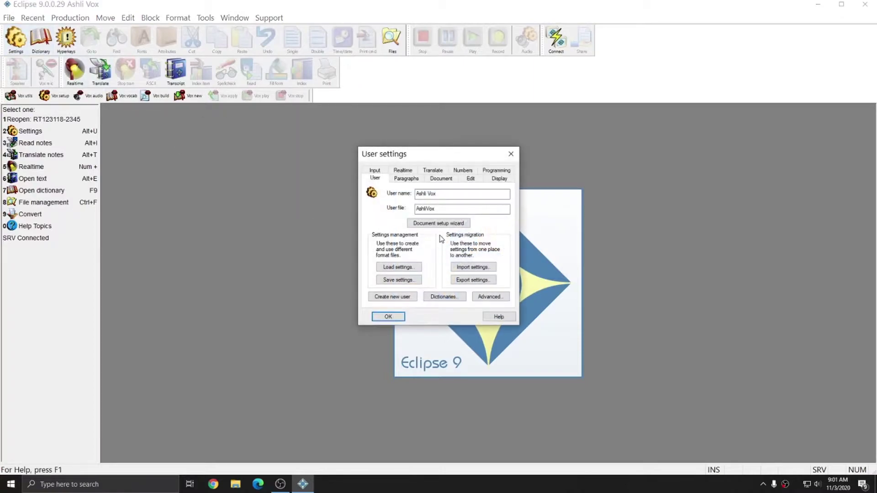
pyautogui.doubleClick(439, 209)
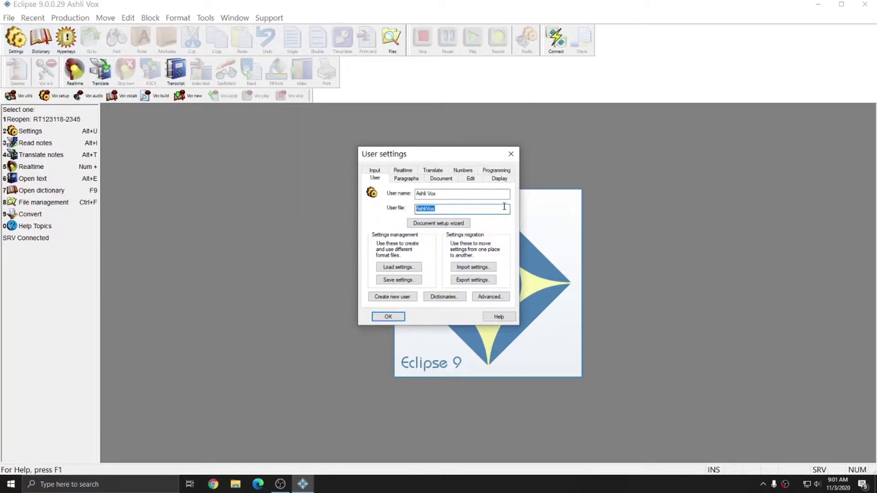
pyautogui.click(511, 155)
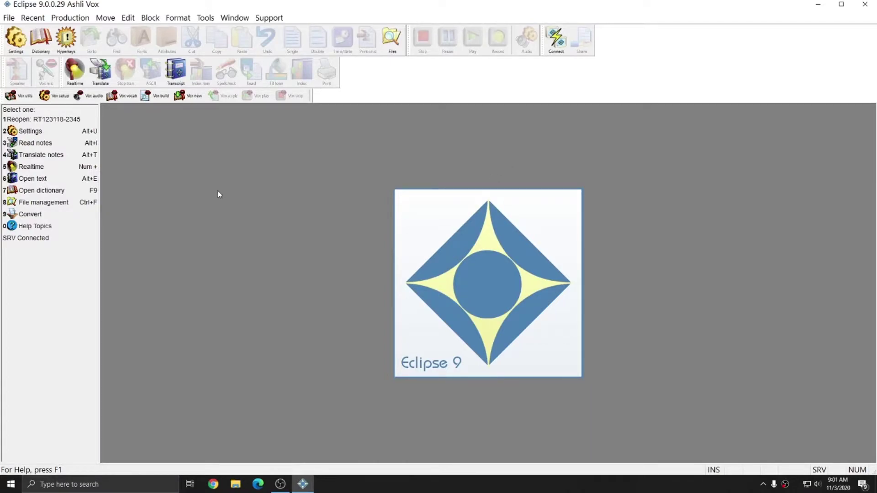
# Open the main dictionary in the user's folder, the one named after the user file
pyautogui.click(42, 45)
pyautogui.click(385, 229)
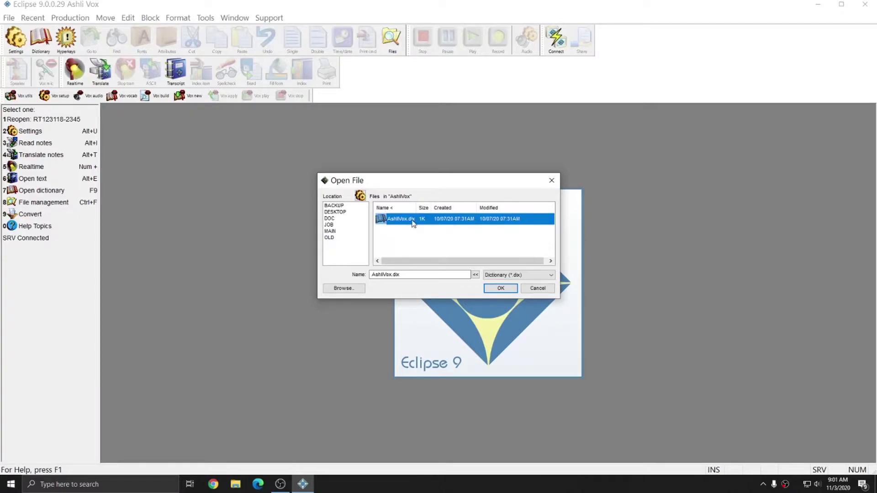
pyautogui.click(500, 288)
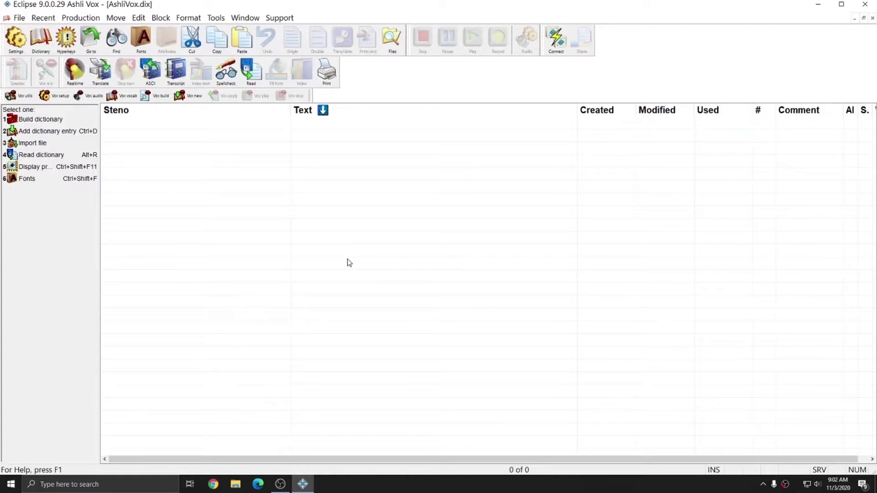
pyautogui.click(267, 163)
# Import MAIN.dix from the CAT files\Dictionaries folder on USB Drive (E:) into the open dictionary, then close the dictionary
pyautogui.click(20, 18)
pyautogui.click(39, 120)
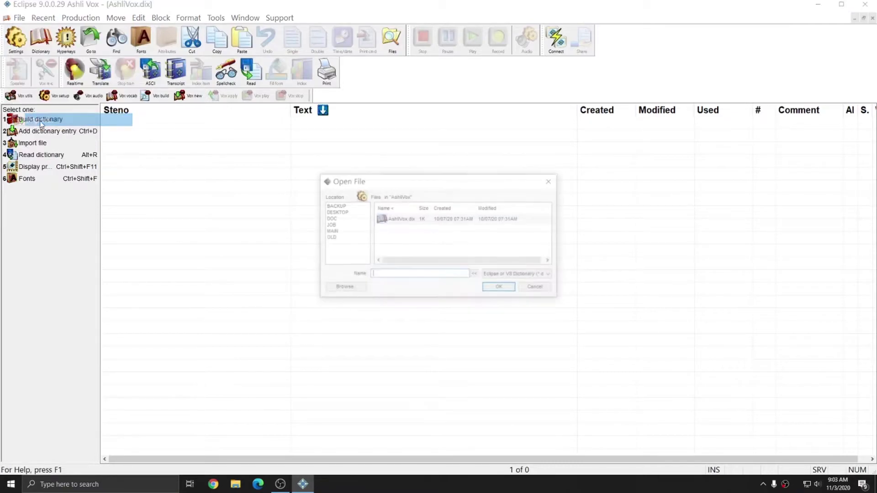
pyautogui.click(338, 290)
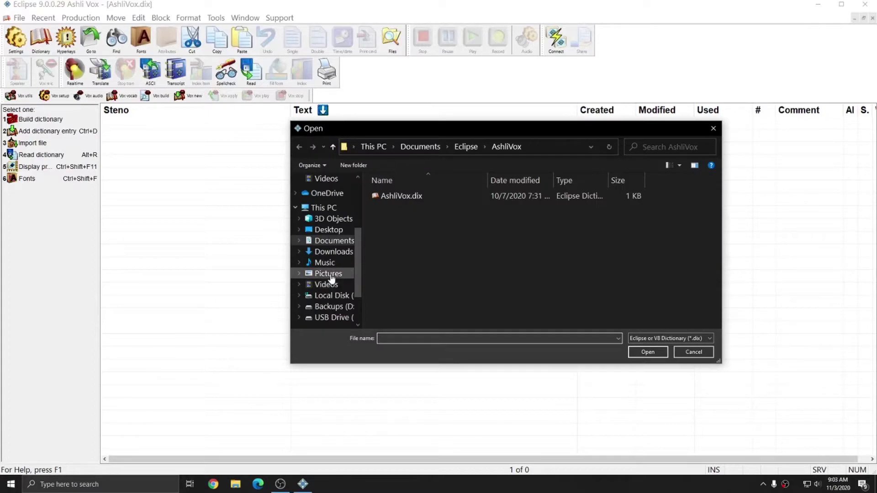
pyautogui.scroll(-1, 332, 279)
pyautogui.click(332, 277)
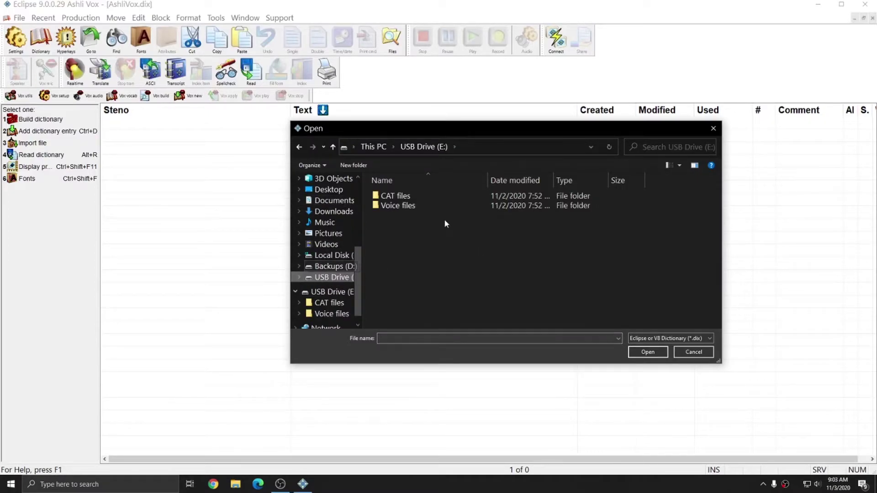
pyautogui.doubleClick(412, 201)
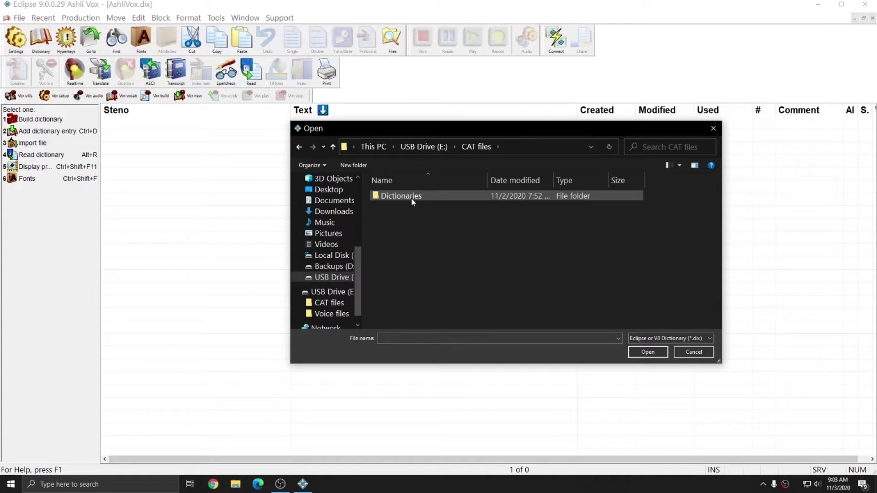
pyautogui.doubleClick(411, 198)
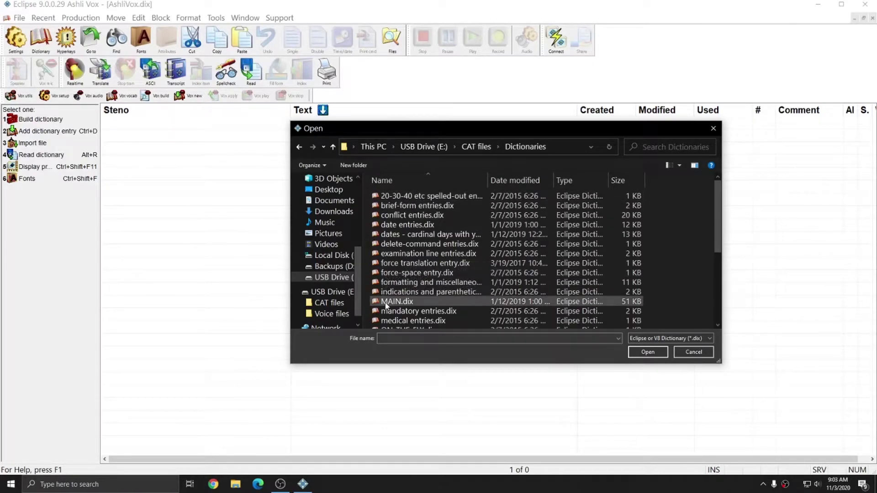
pyautogui.click(415, 302)
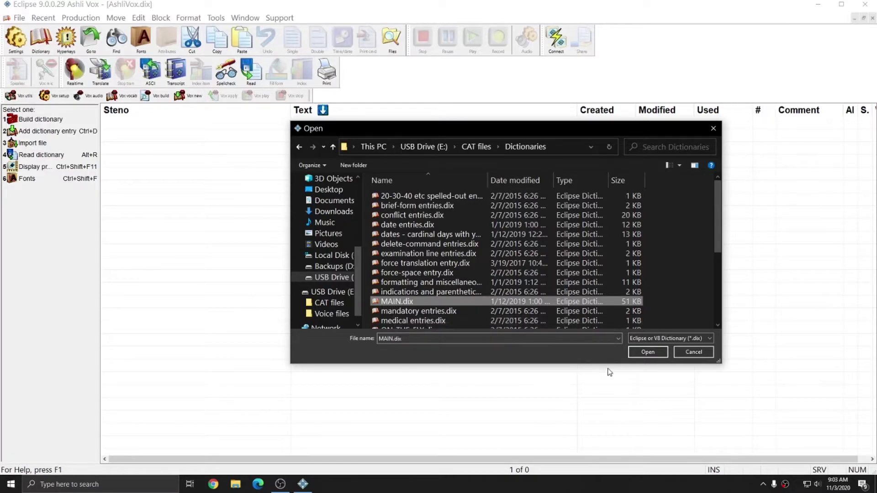
pyautogui.click(638, 352)
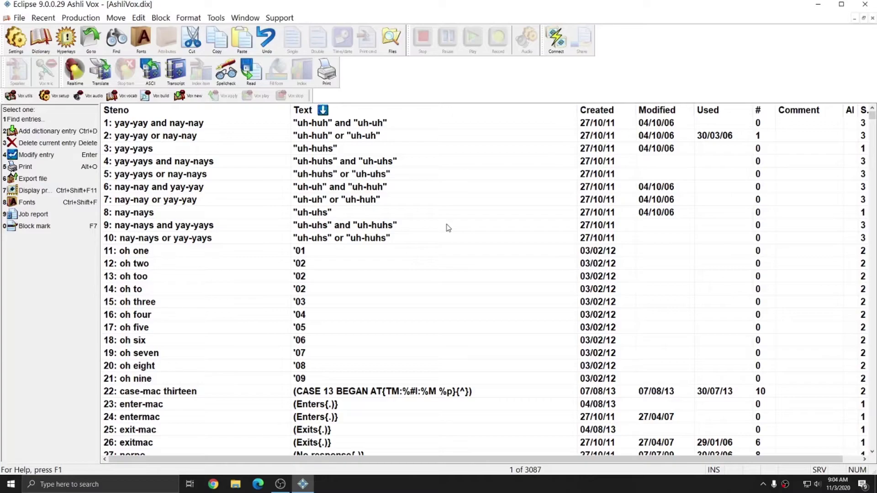
pyautogui.press('Escape')
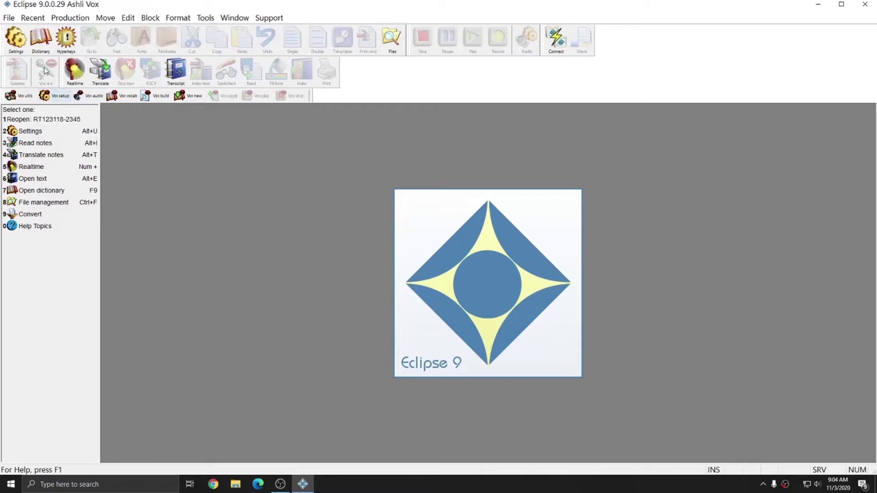
# Create a new dictionary named On-the-fly in the user's folder
pyautogui.click(45, 42)
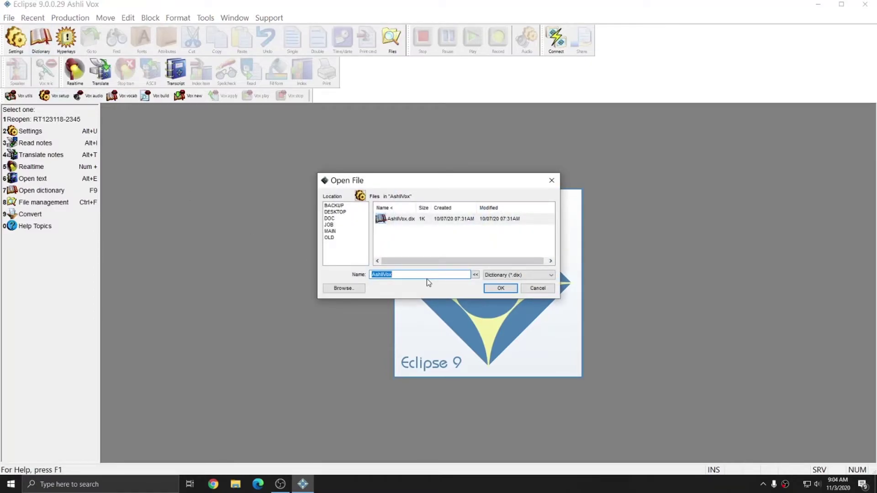
pyautogui.press('BackSpace')
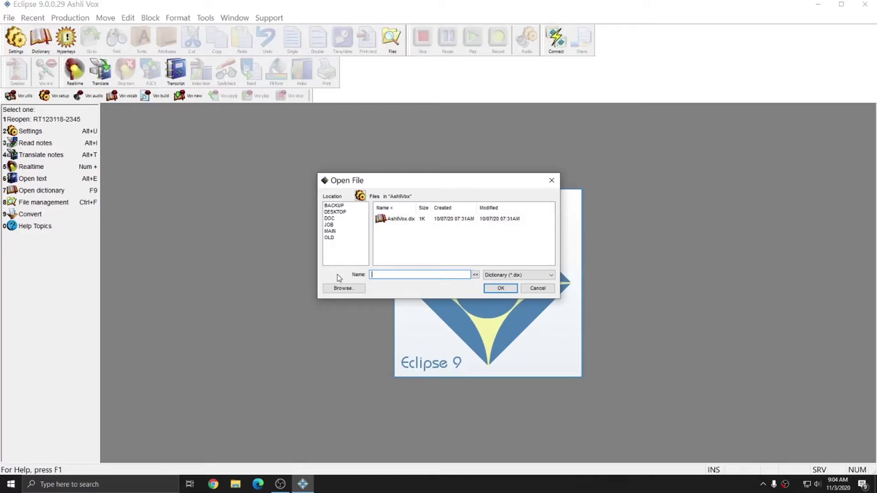
pyautogui.write('On')
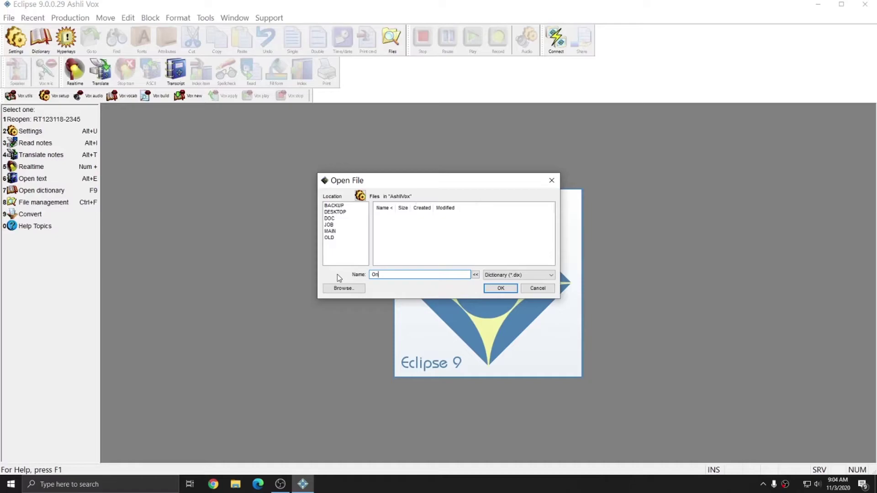
pyautogui.write('-the-fly')
pyautogui.click(501, 288)
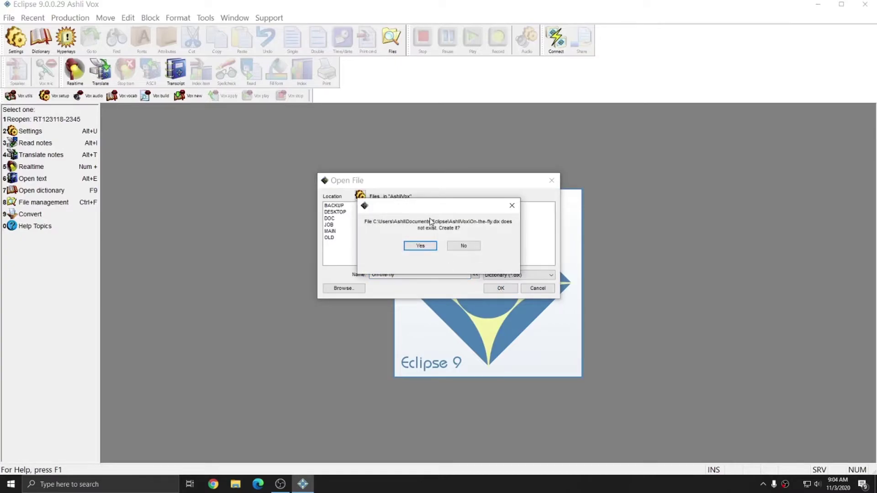
pyautogui.click(419, 247)
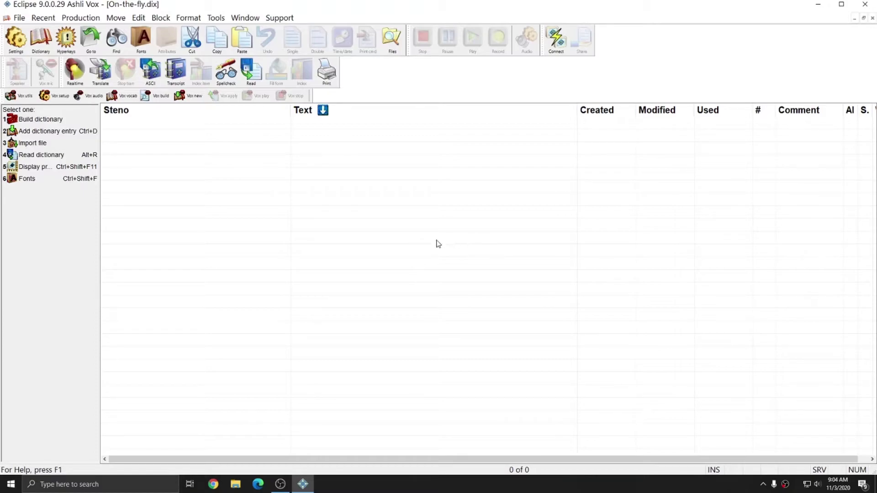
# Import ON-THE-FLY.dix from the CAT files\Dictionaries folder on USB Drive (E:) into the new On-the-fly dictionary
pyautogui.click(19, 17)
pyautogui.click(51, 122)
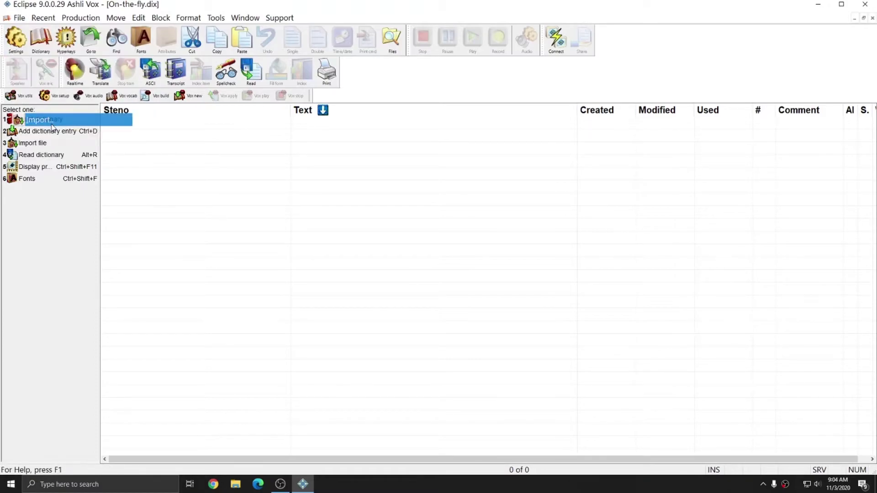
pyautogui.click(338, 289)
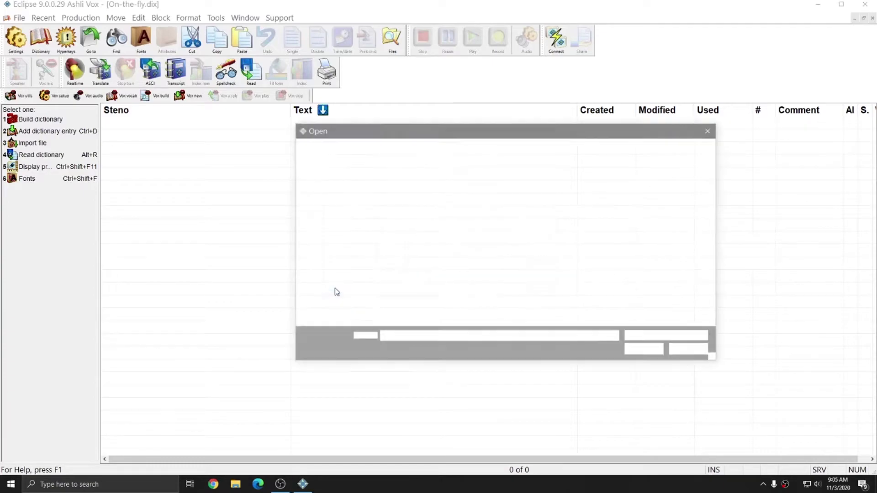
pyautogui.scroll(-3, 334, 292)
pyautogui.click(331, 292)
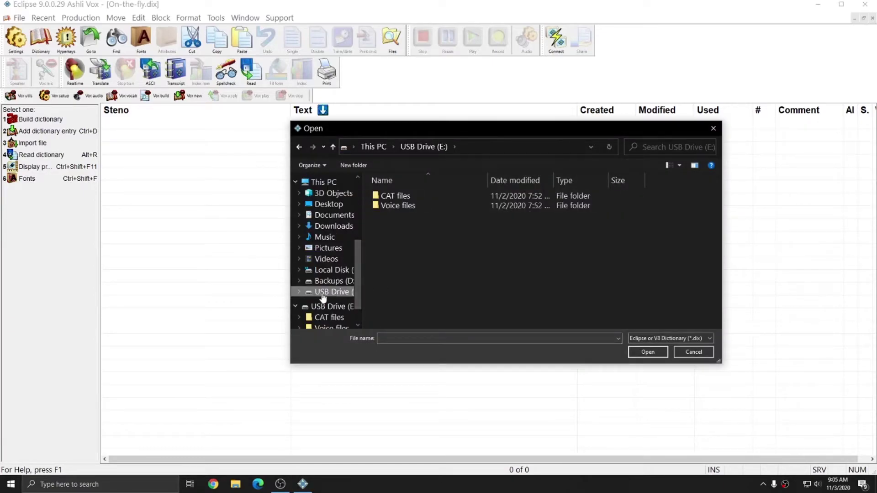
pyautogui.doubleClick(401, 200)
pyautogui.doubleClick(400, 196)
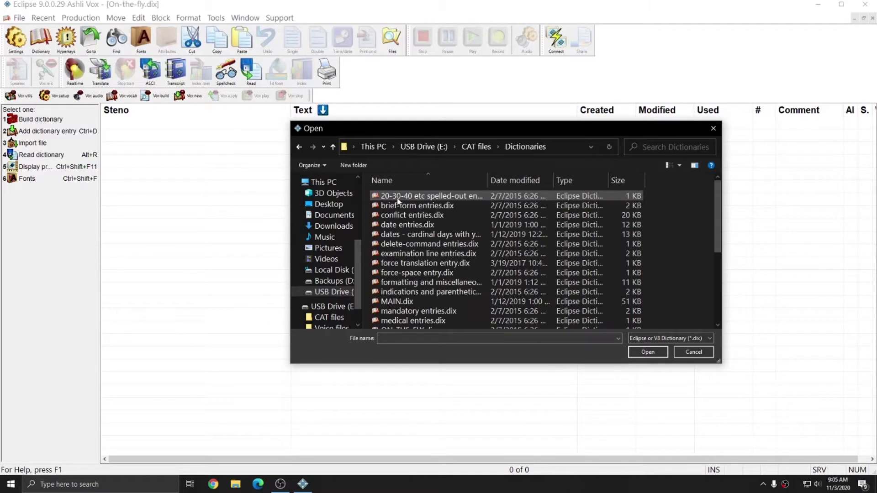
pyautogui.scroll(-1, 396, 205)
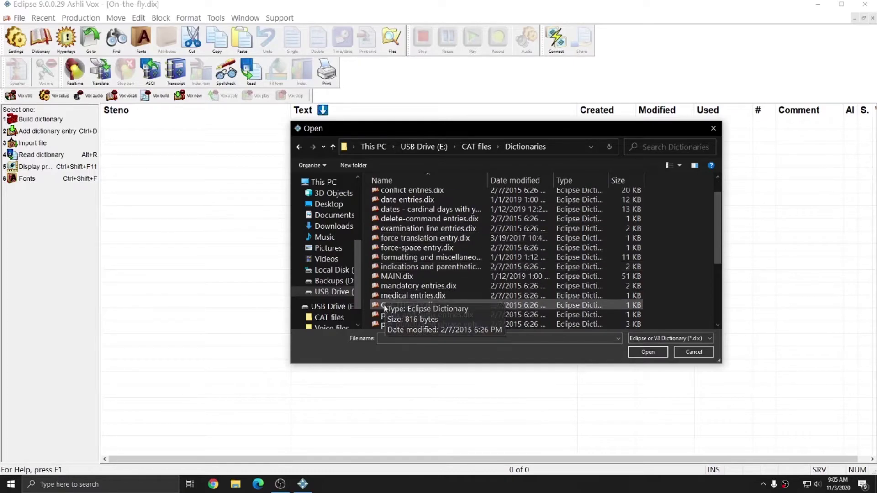
pyautogui.click(397, 305)
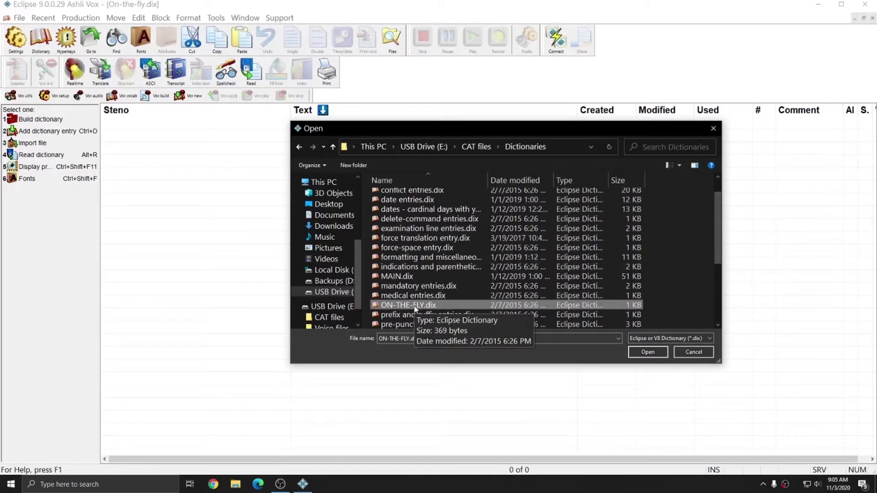
pyautogui.click(641, 352)
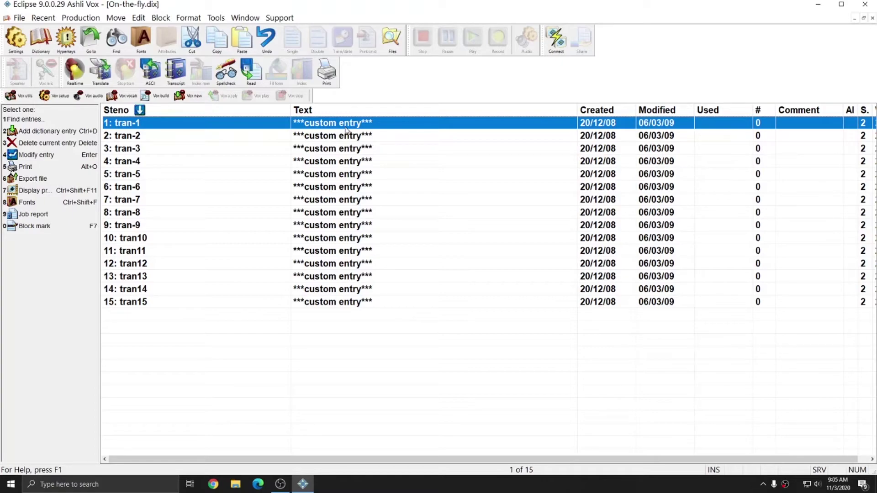
# Clear the placeholder text from every entry, tran-1 through tran15, in the On-the-fly dictionary and close it
pyautogui.doubleClick(346, 132)
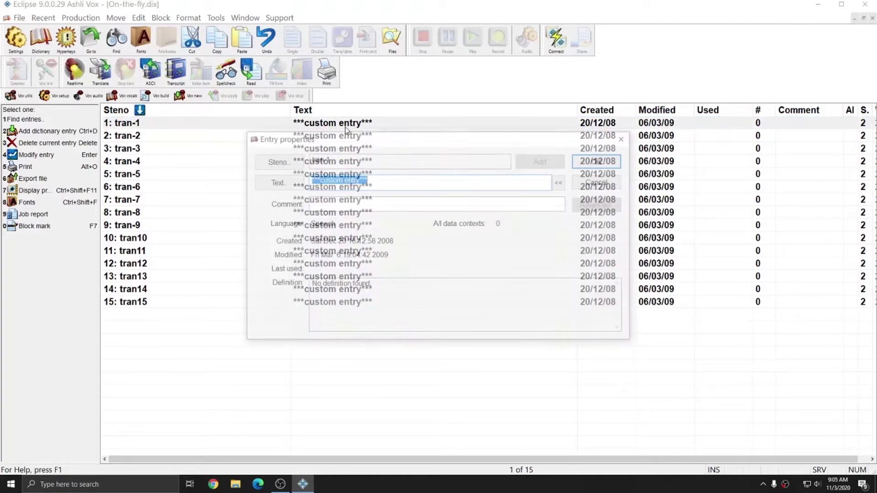
pyautogui.press('Delete')
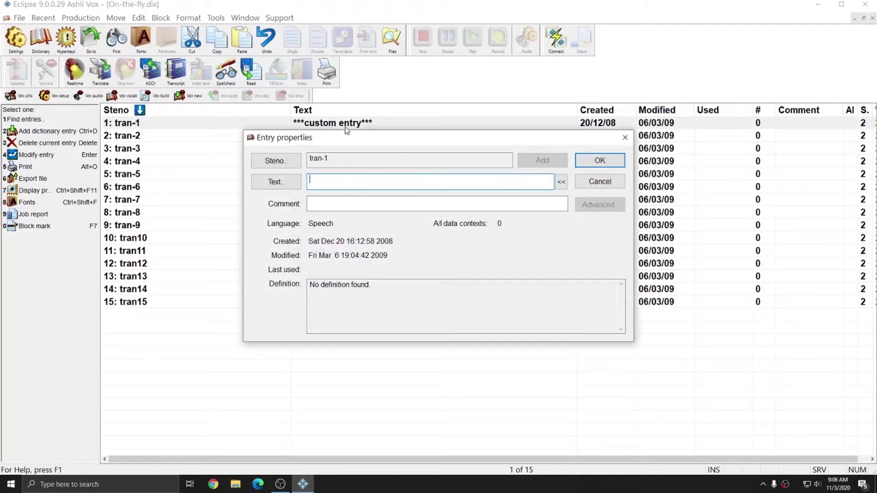
pyautogui.click(600, 159)
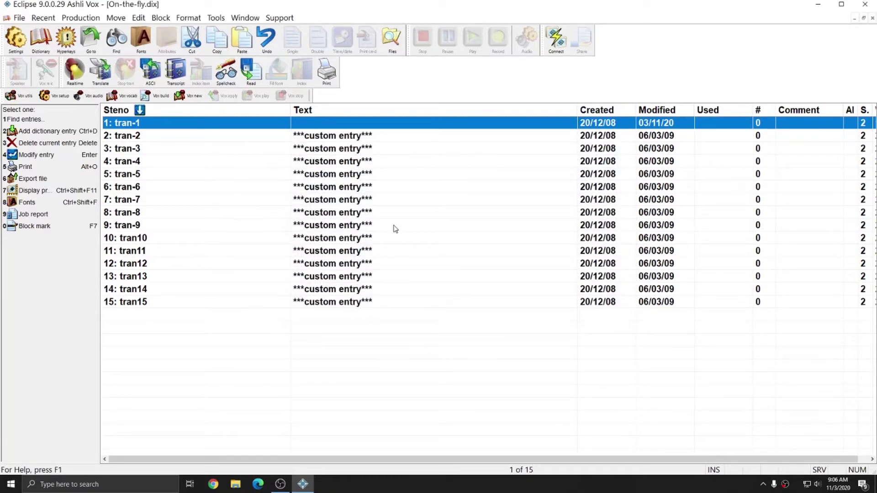
pyautogui.doubleClick(332, 139)
pyautogui.press('Return')
pyautogui.press('Down')
pyautogui.press('Return')
pyautogui.press('Return')
pyautogui.press('Down')
pyautogui.press('Return')
pyautogui.press('Return')
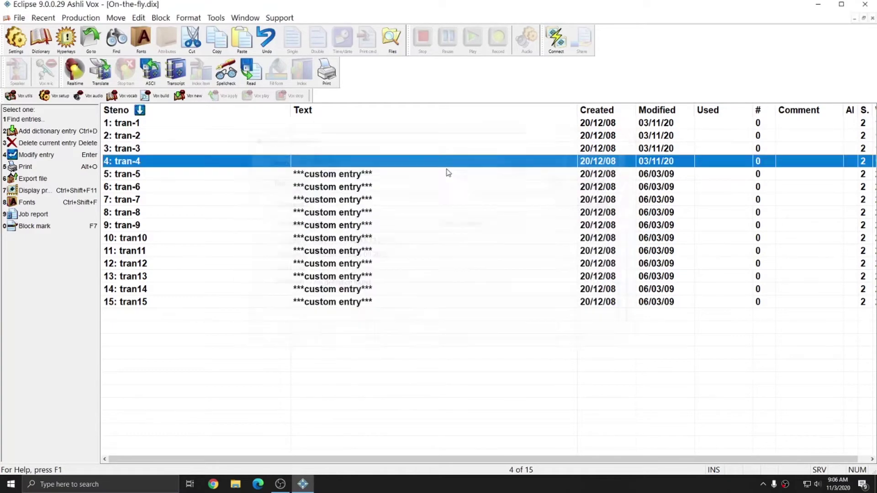
pyautogui.press('Down')
pyautogui.press('Return')
pyautogui.press('Delete')
pyautogui.press('Return')
pyautogui.press('Down')
pyautogui.press('Return')
pyautogui.press('Delete')
pyautogui.press('Return')
pyautogui.press('Down')
pyautogui.press('Return')
pyautogui.press('Delete')
pyautogui.press('Return')
pyautogui.press('Down')
pyautogui.press('Return')
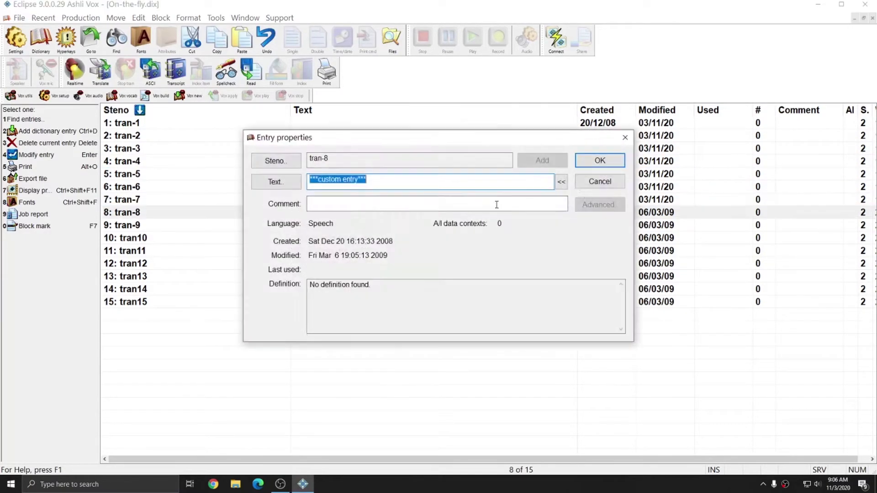
pyautogui.press('Delete')
pyautogui.press('Return')
pyautogui.press('Down')
pyautogui.press('Return')
pyautogui.press('Delete')
pyautogui.press('Return')
pyautogui.press('Down')
pyautogui.press('Return')
pyautogui.press('Delete')
pyautogui.press('Return')
pyautogui.press('Down')
pyautogui.press('Return')
pyautogui.press('Delete')
pyautogui.press('Return')
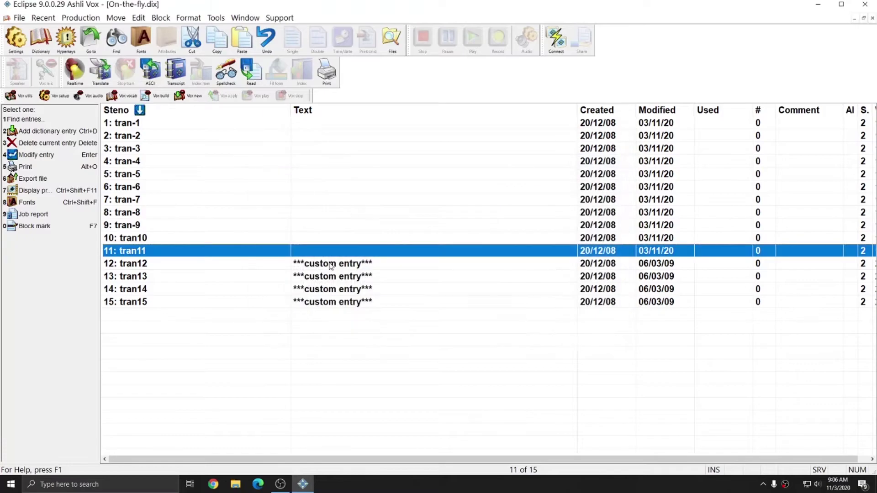
pyautogui.press('Down')
pyautogui.press('Return')
pyautogui.press('Delete')
pyautogui.press('Return')
pyautogui.press('Down')
pyautogui.press('Return')
pyautogui.press('Delete')
pyautogui.press('Return')
pyautogui.press('Down')
pyautogui.press('Return')
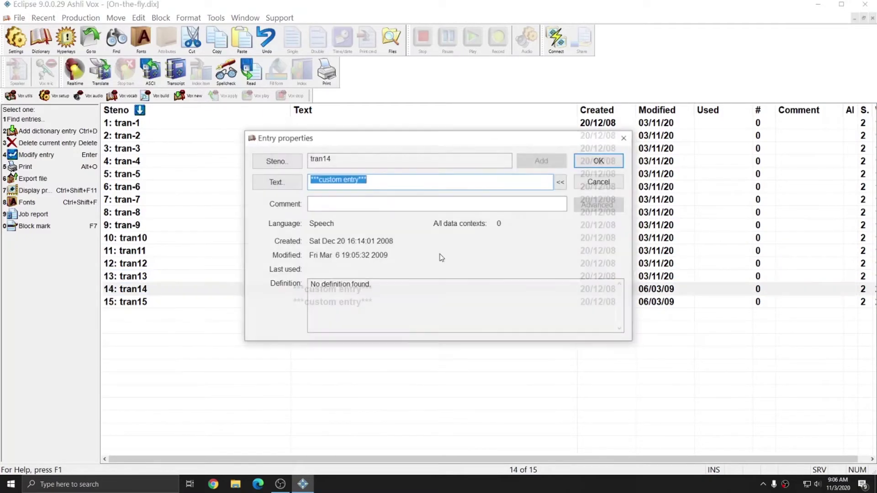
pyautogui.press('Delete')
pyautogui.press('Return')
pyautogui.press('Down')
pyautogui.press('Return')
pyautogui.press('Delete')
pyautogui.press('Return')
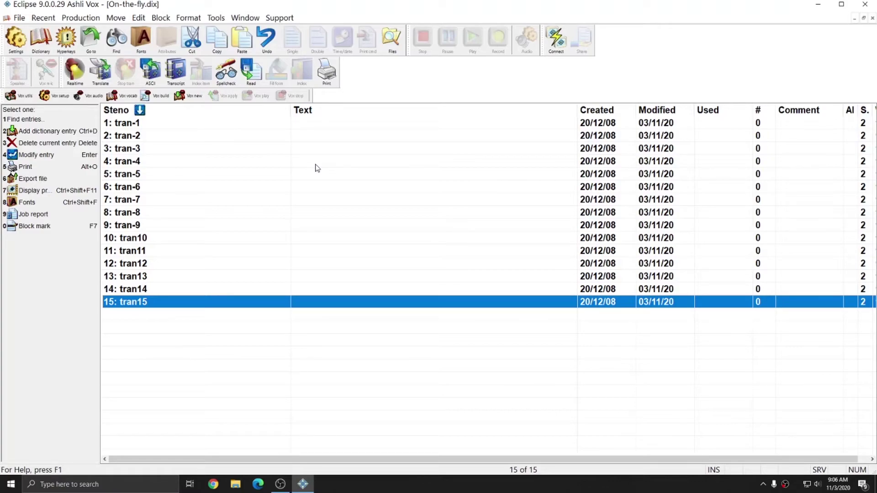
pyautogui.press('Escape')
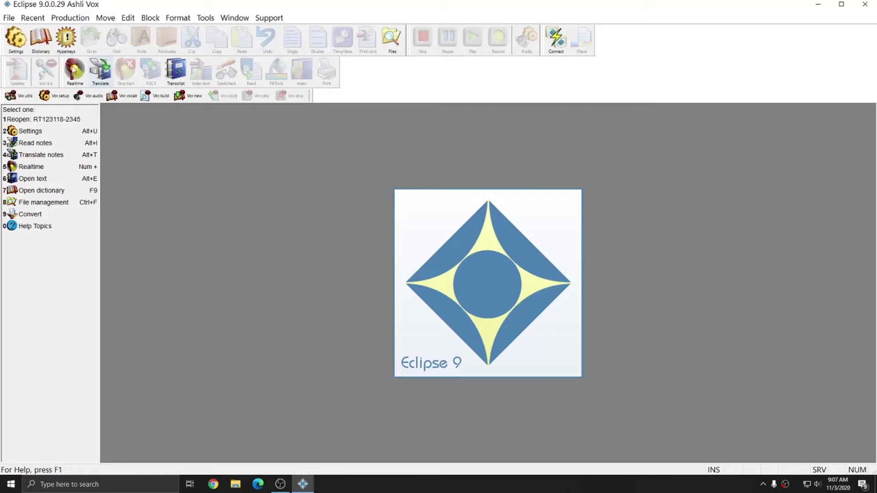
# Create a new dictionary named SpeechText in the user's folder
pyautogui.click(40, 40)
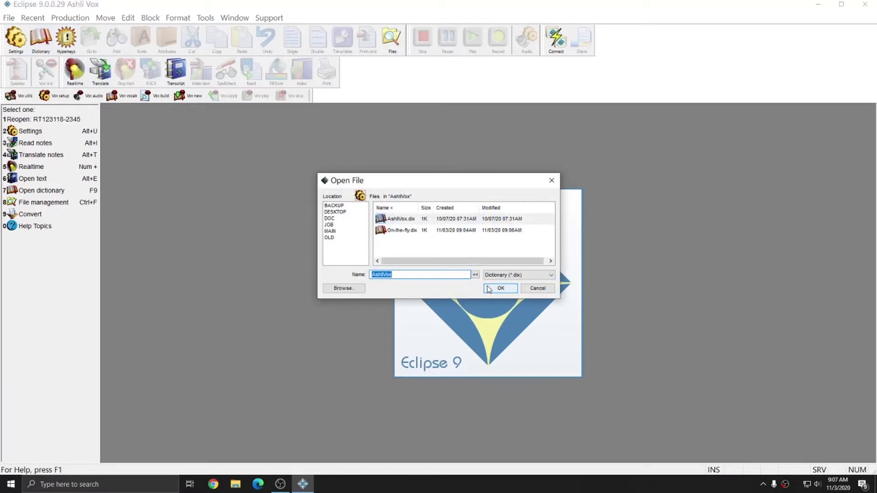
pyautogui.write('Speech')
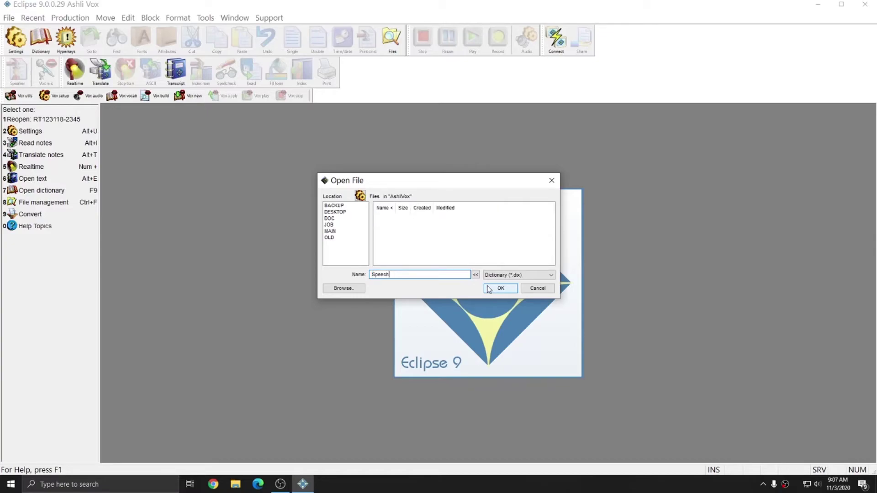
pyautogui.write('Text')
pyautogui.click(489, 289)
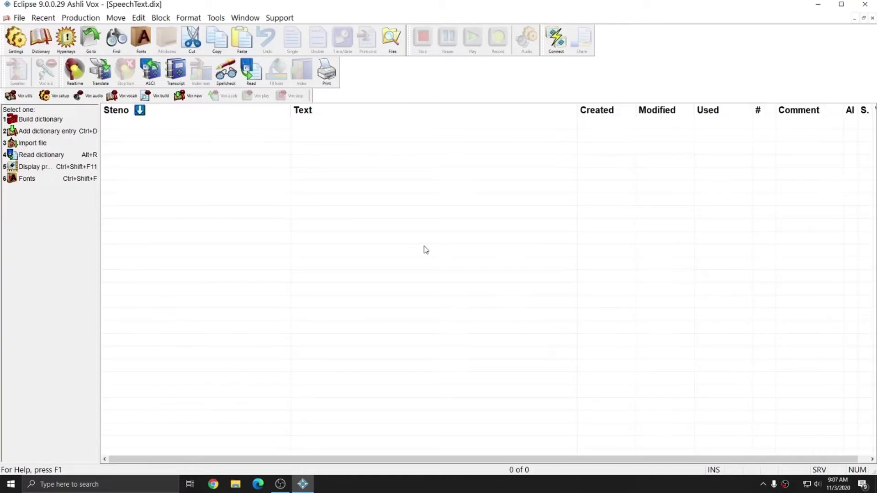
# Import SPEECHTEXT.dix from the CAT files\Dictionaries folder on USB Drive (E:) into the new SpeechText dictionary
pyautogui.click(19, 18)
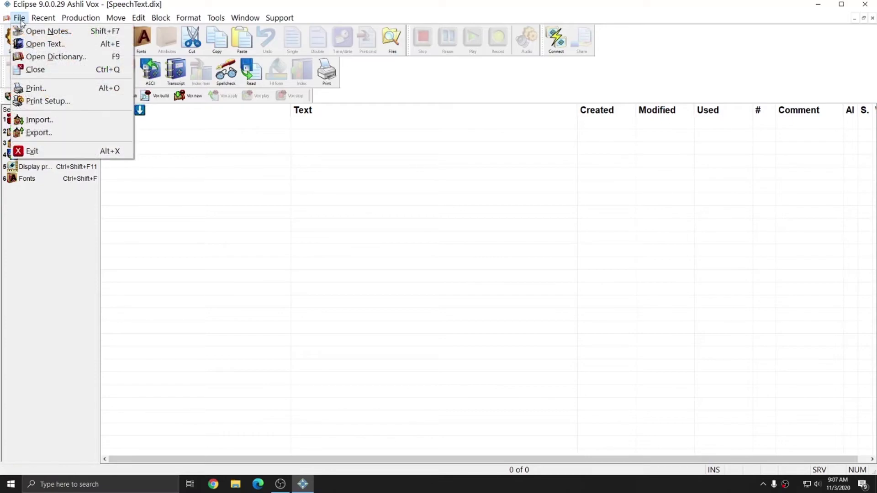
pyautogui.click(37, 119)
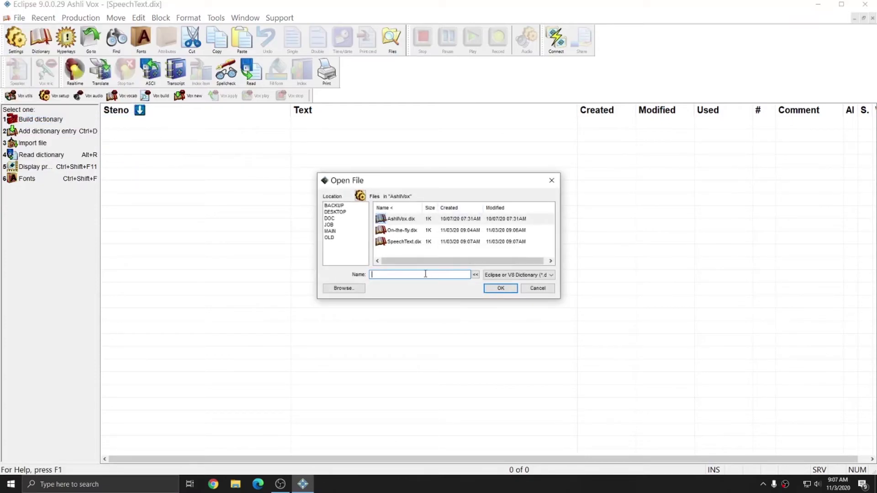
pyautogui.click(347, 289)
pyautogui.scroll(-3, 348, 296)
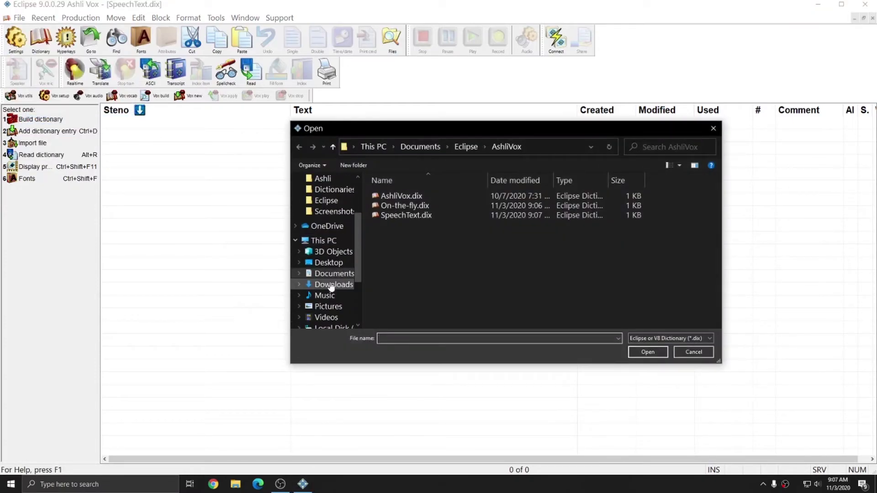
pyautogui.click(328, 306)
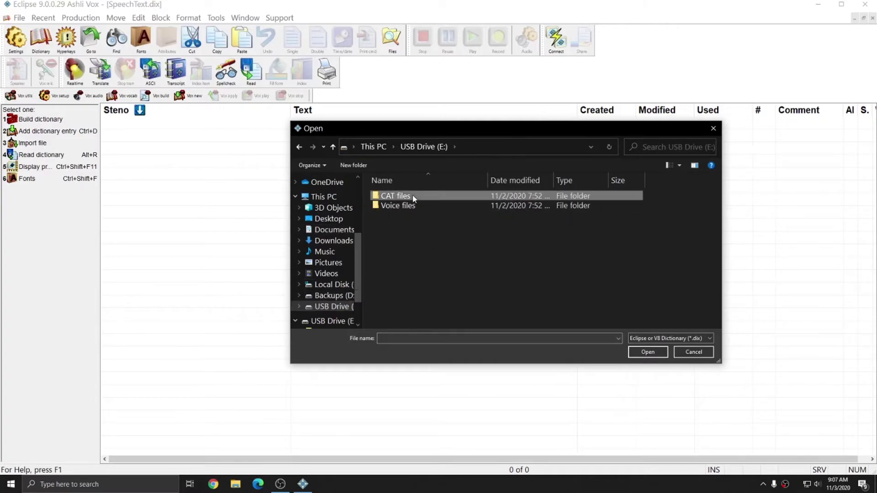
pyautogui.doubleClick(399, 196)
pyautogui.doubleClick(413, 196)
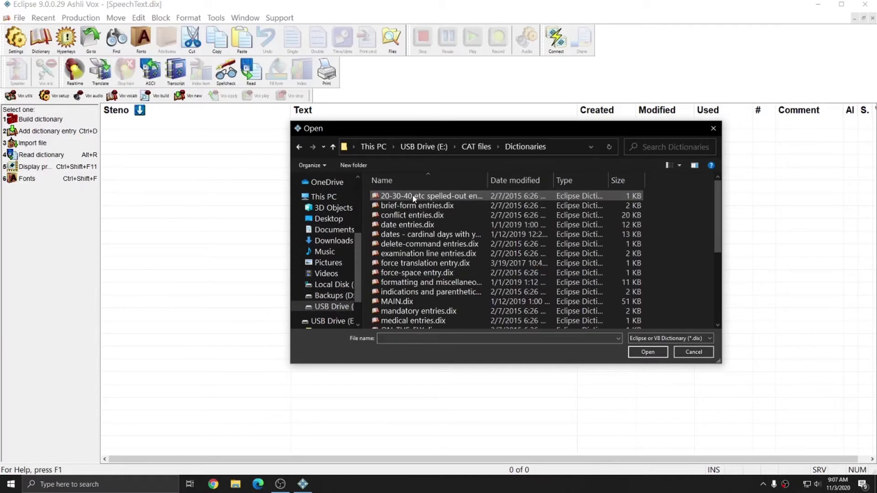
pyautogui.scroll(-4, 402, 254)
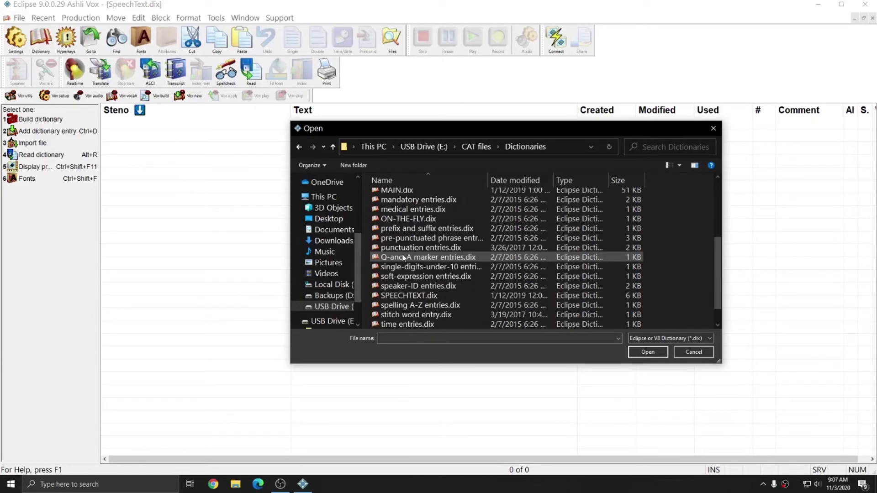
pyautogui.click(402, 296)
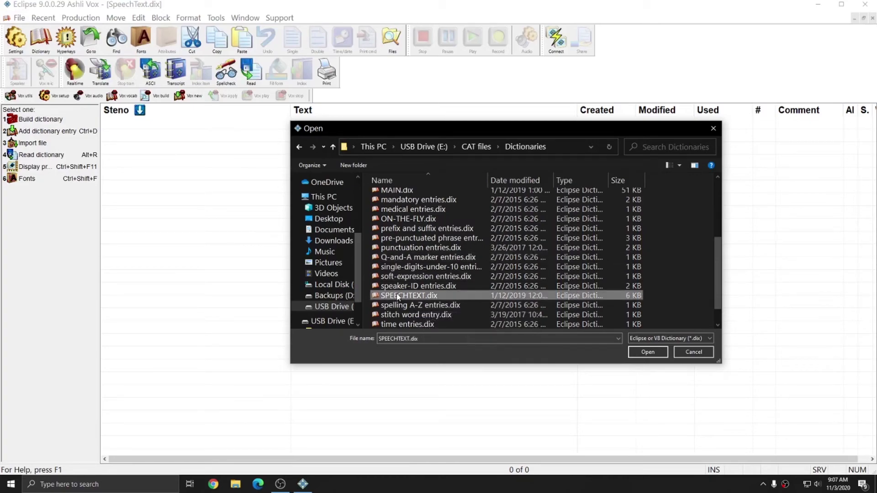
pyautogui.click(648, 351)
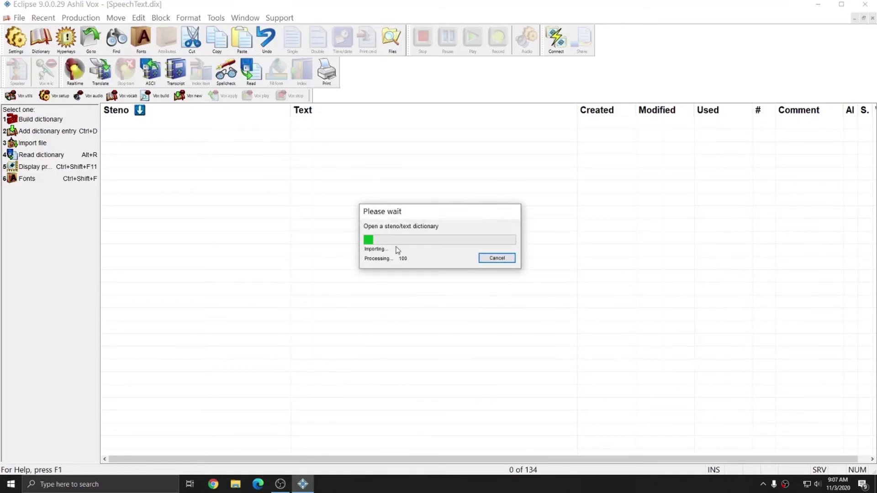